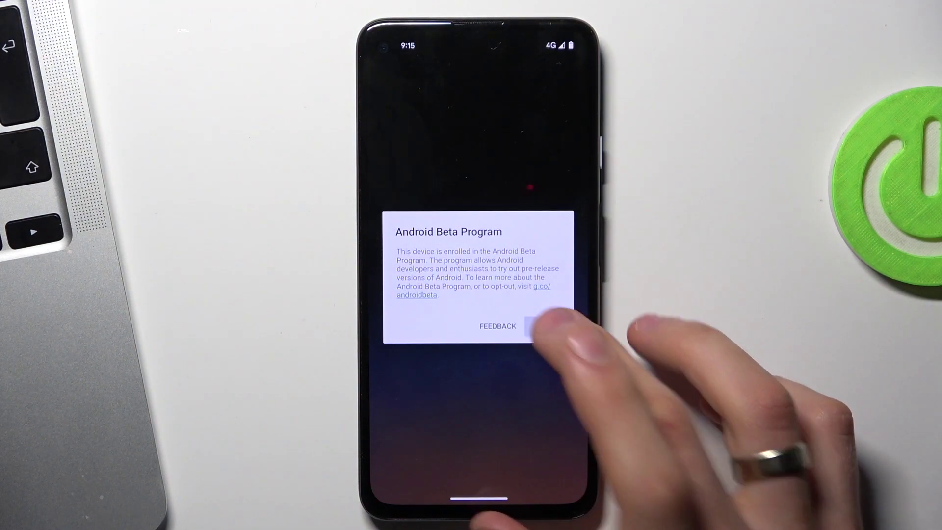
Step: Close the Android Beta Program notice to reveal the 09:15 lock screen
{"action": "left_click", "coordinate": [546, 326]}
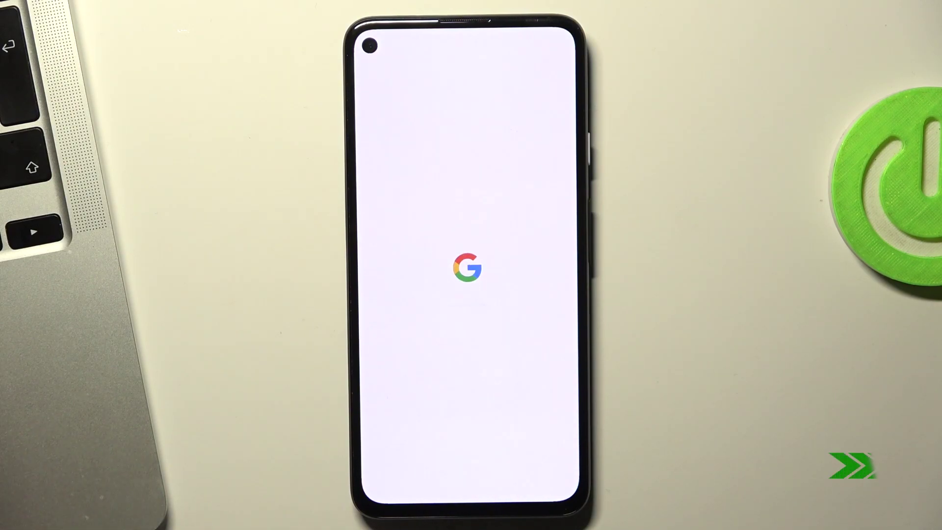
Step: Close the Android Beta Program notice covering the setup Welcome screen
{"action": "left_click", "coordinate": [537, 328]}
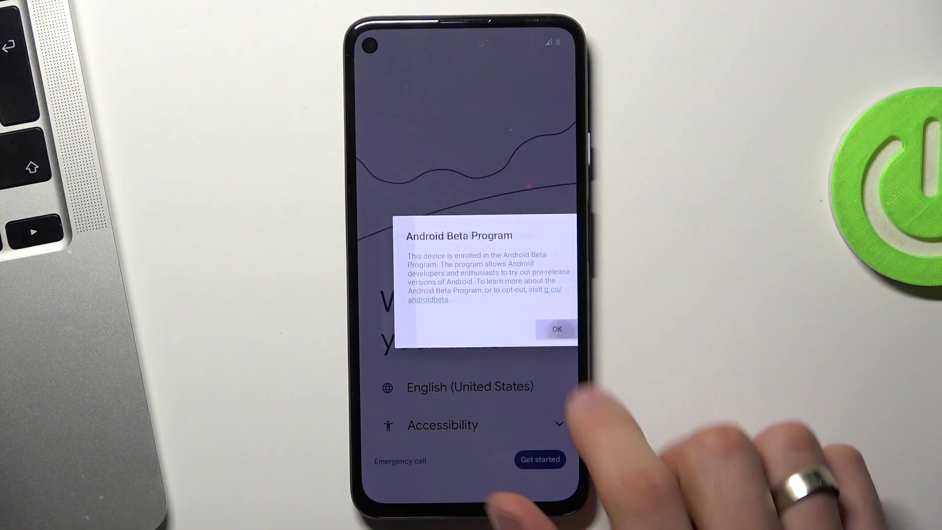